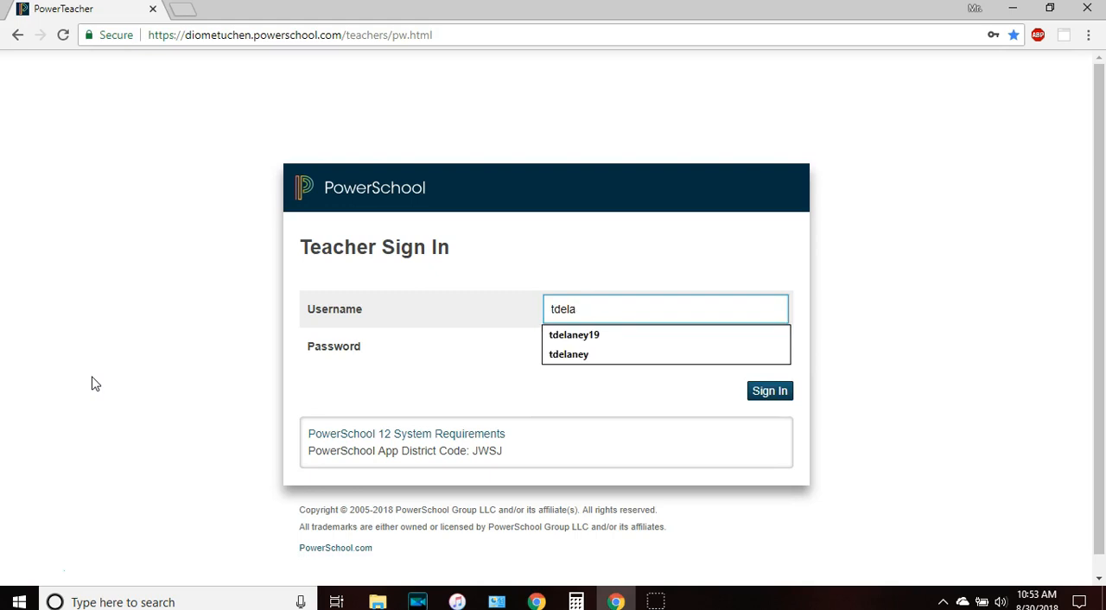
# Sign in to the teacher portal with the username already filled in and the account password.
pyautogui.click(462, 364)
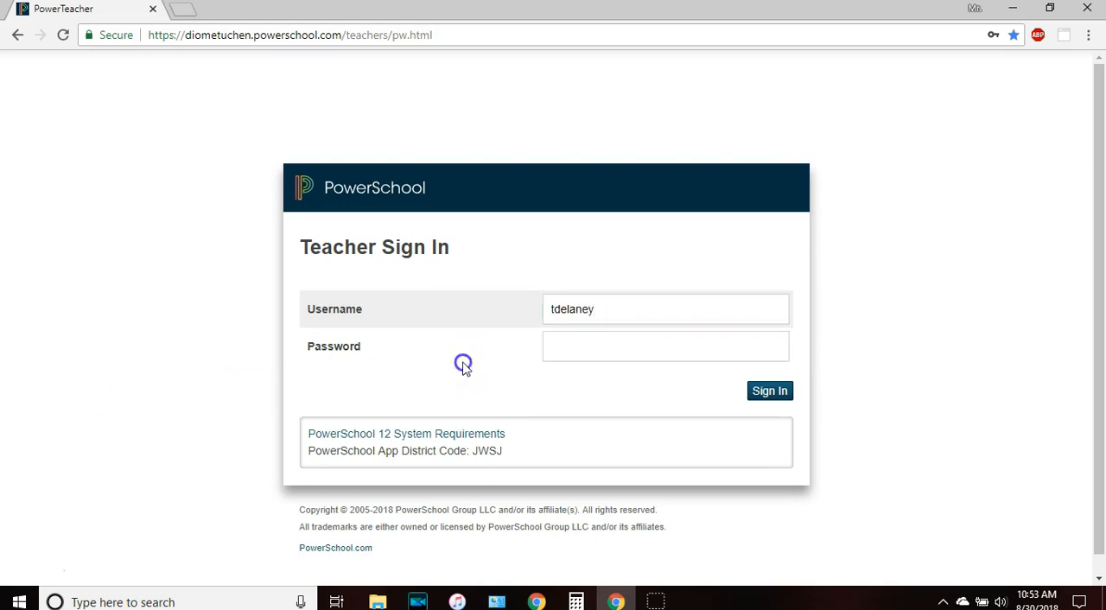
pyautogui.click(560, 343)
pyautogui.write('•••••••••••')
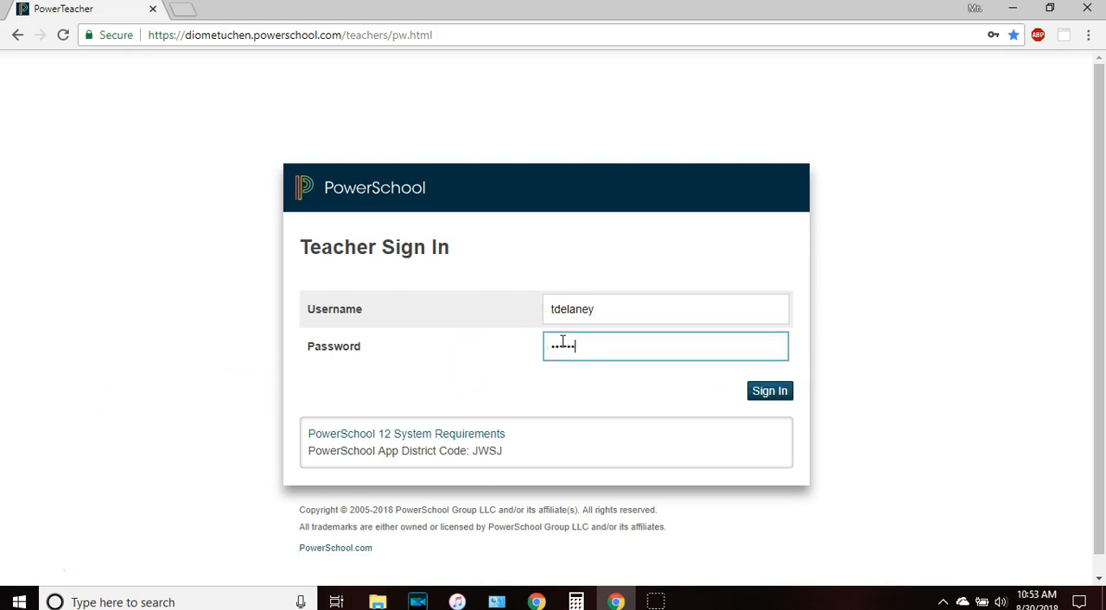
pyautogui.press('Return')
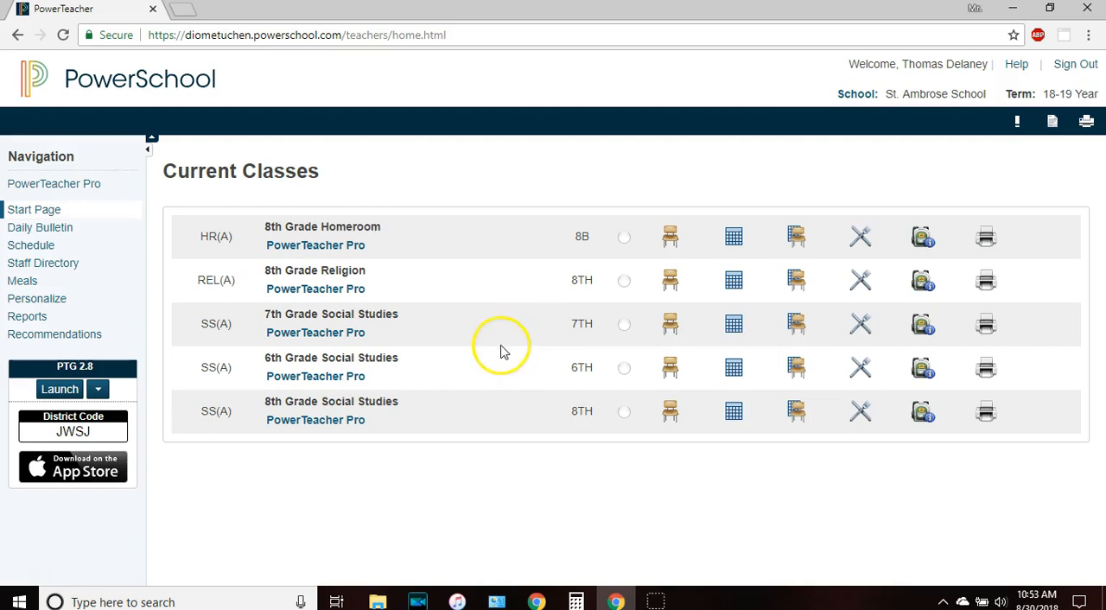
pyautogui.click(328, 287)
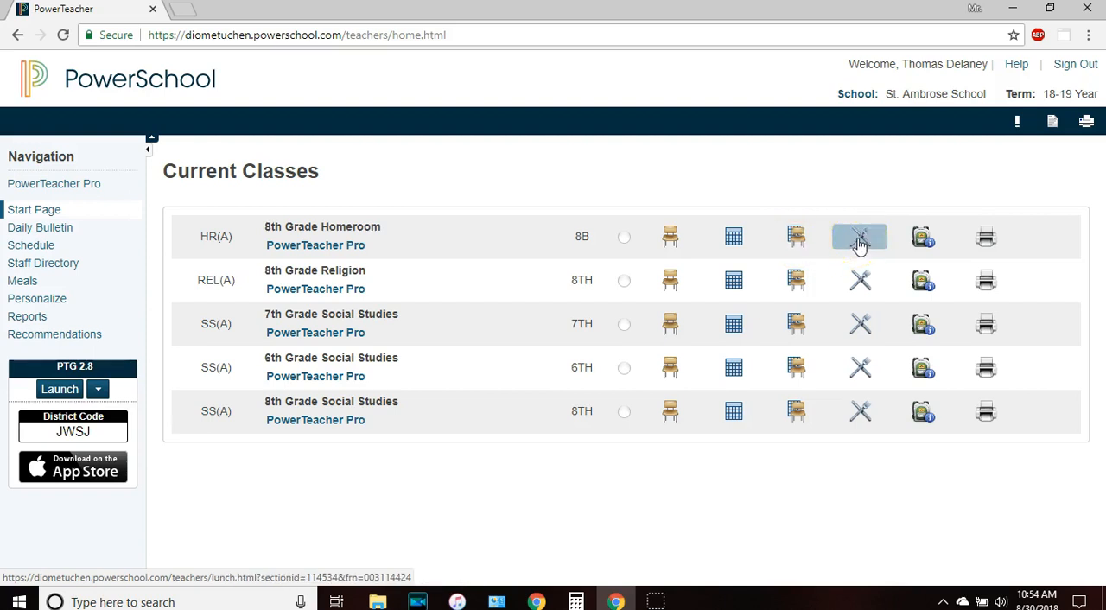
pyautogui.click(923, 238)
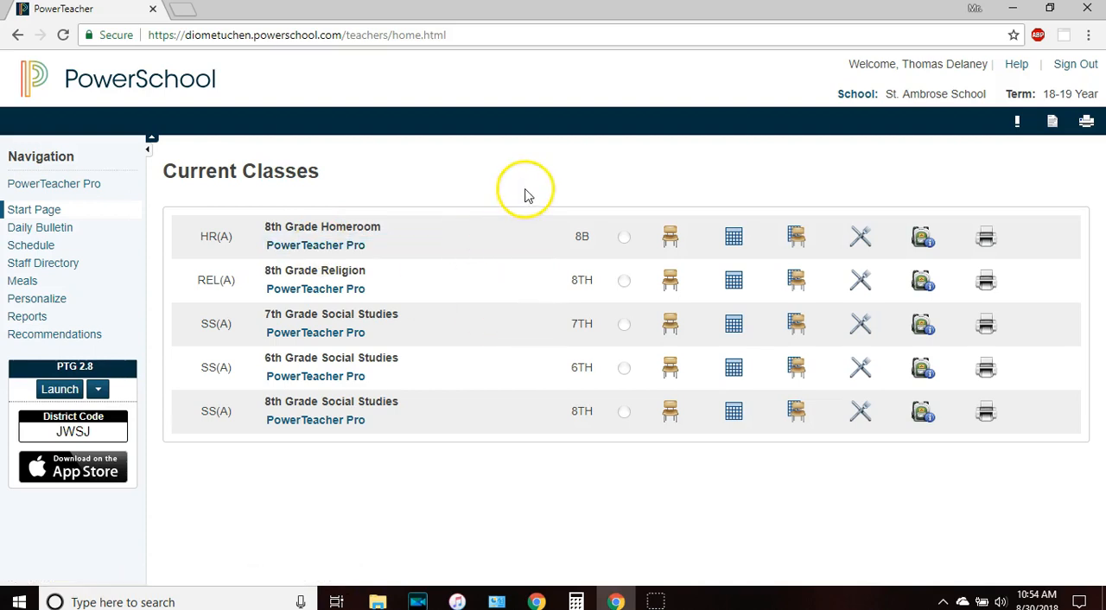
# Open the 8th Grade Homeroom attendance and submit today's record with every student left as present.
pyautogui.click(672, 235)
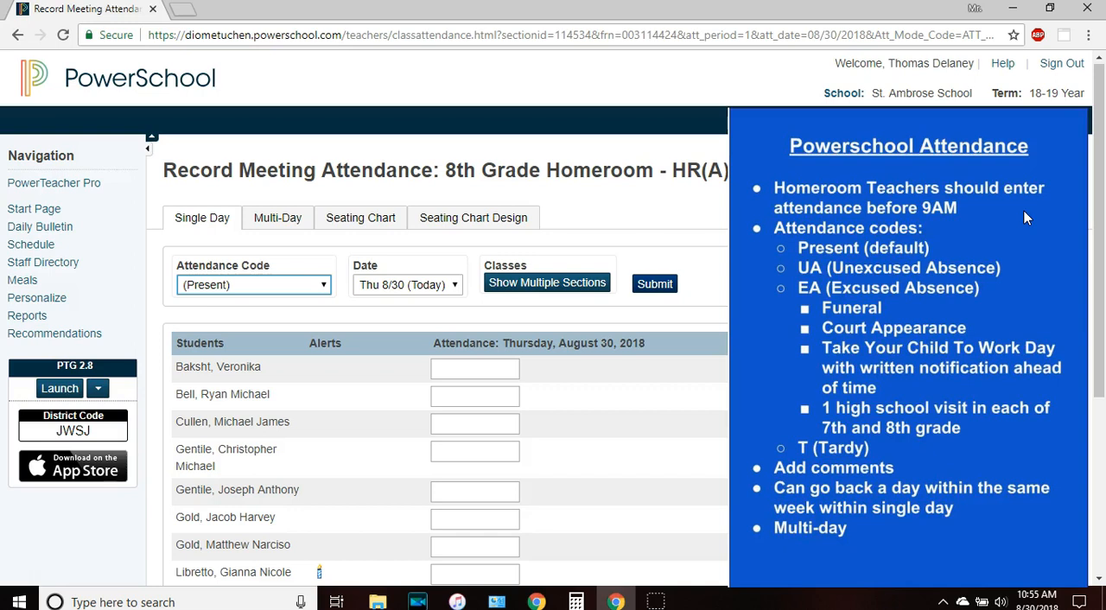
pyautogui.moveTo(1097, 198); pyautogui.dragTo(1102, 307)
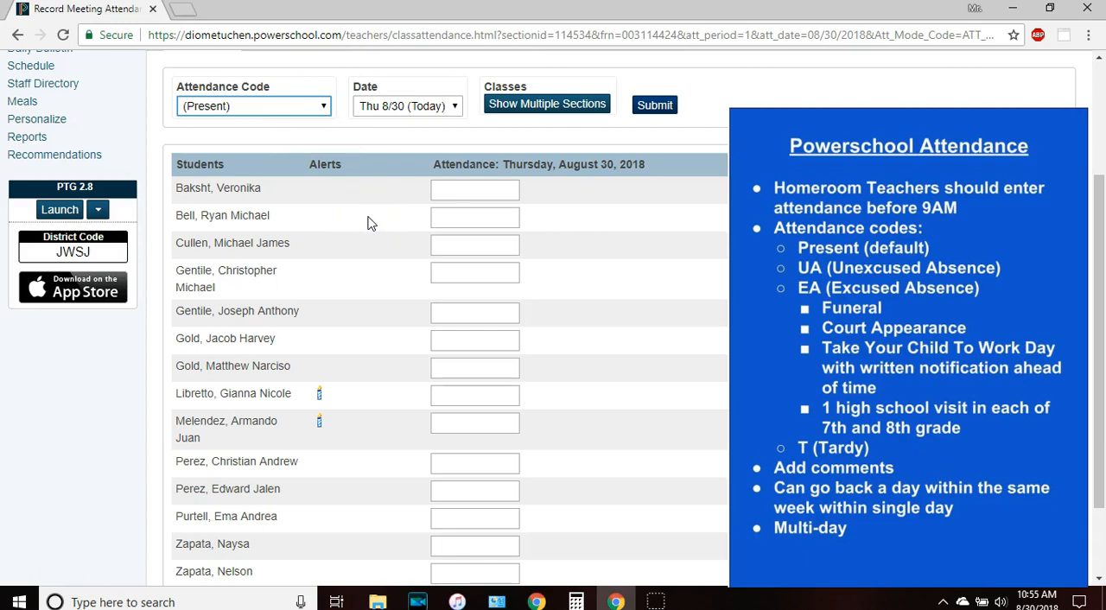
pyautogui.click(657, 107)
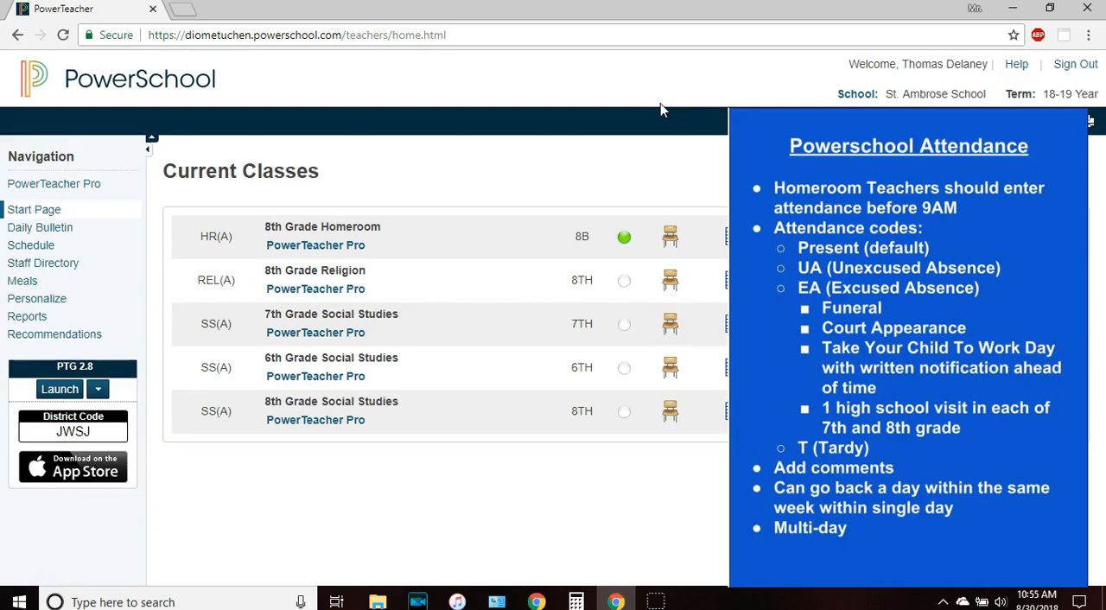
# Reopen the 8th Grade Homeroom attendance and view the multi-day, prepopulated seating chart and seating chart design pages, ending on the single-day page.
pyautogui.click(670, 239)
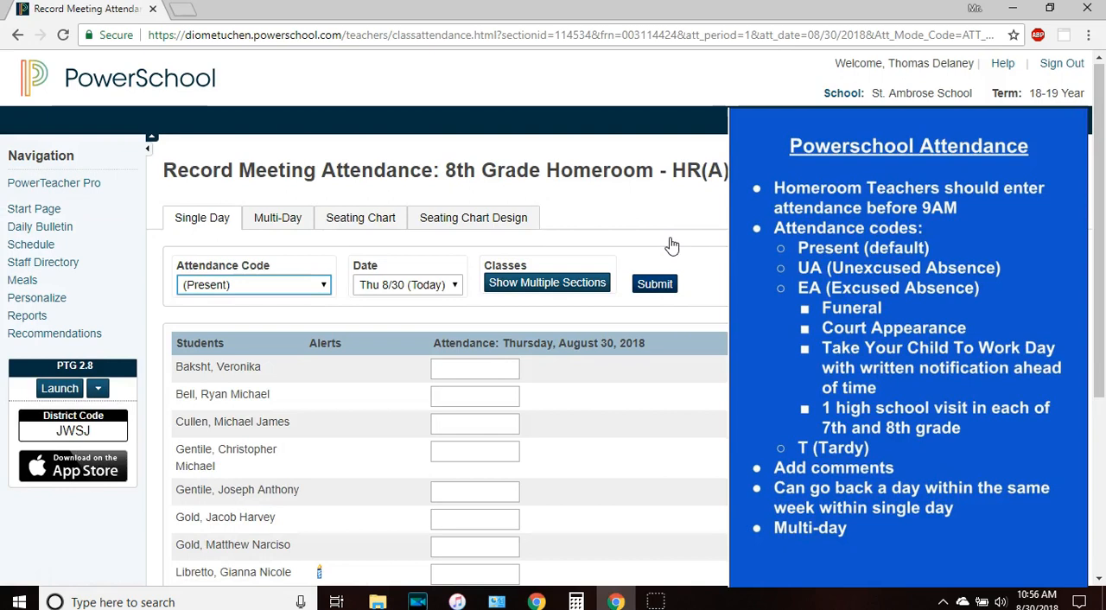
pyautogui.click(197, 226)
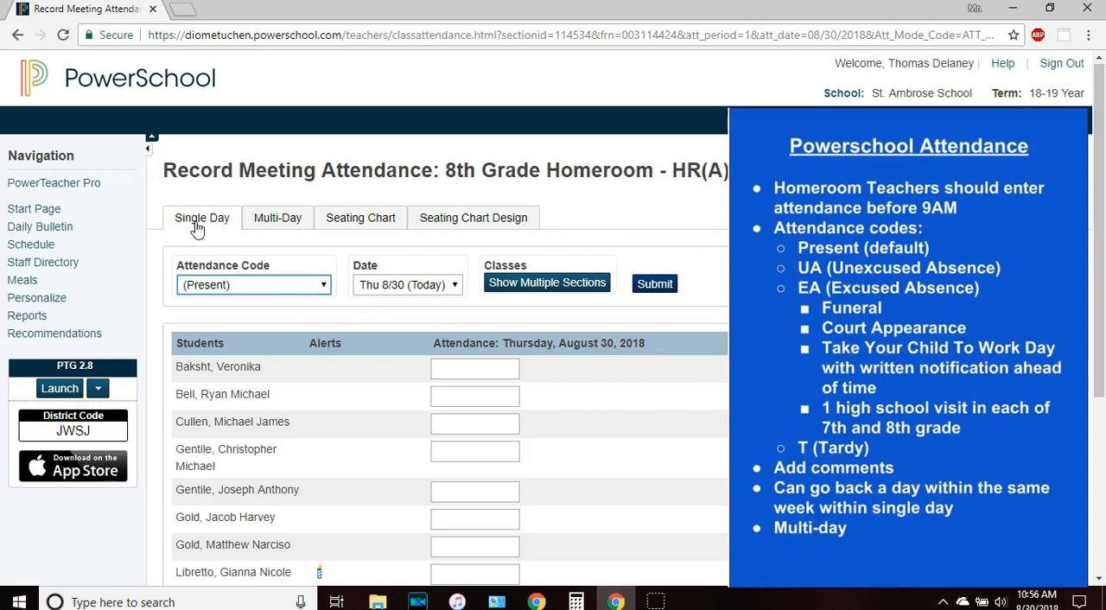
pyautogui.click(276, 220)
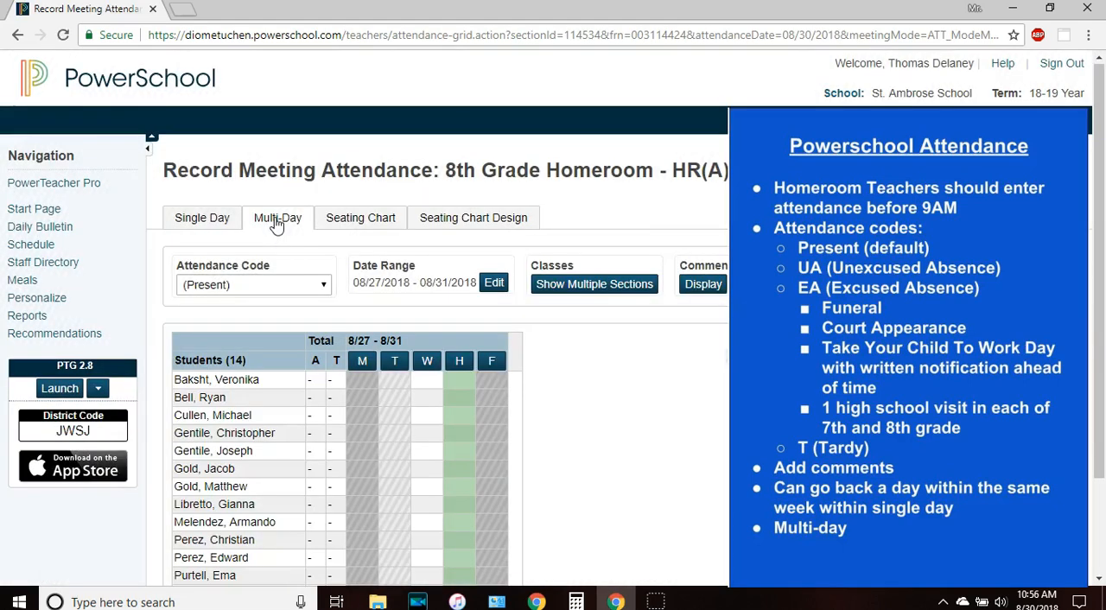
pyautogui.click(358, 216)
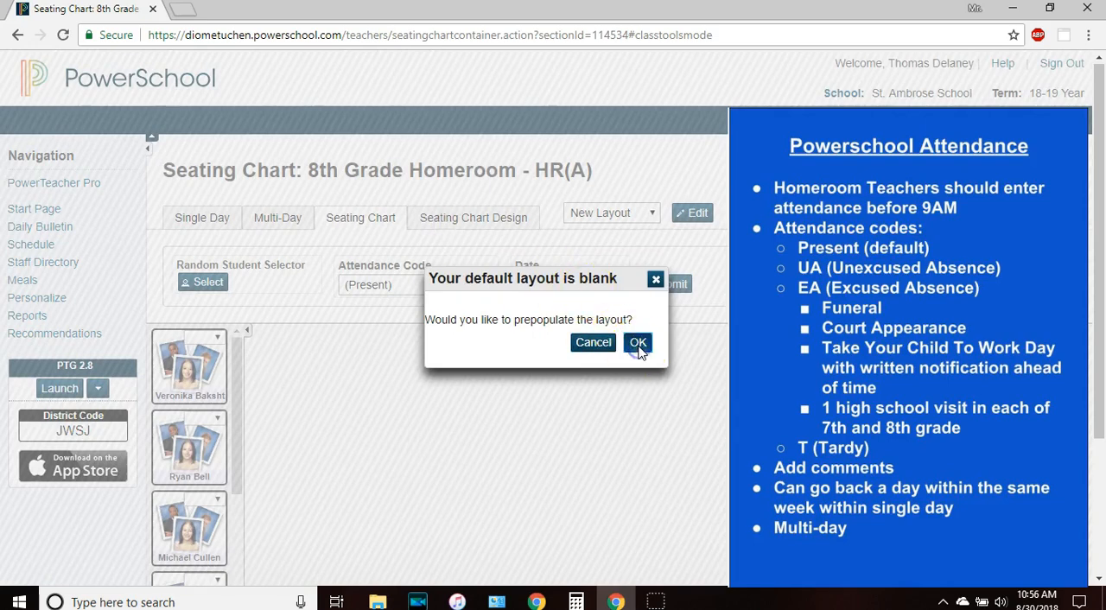
pyautogui.click(462, 226)
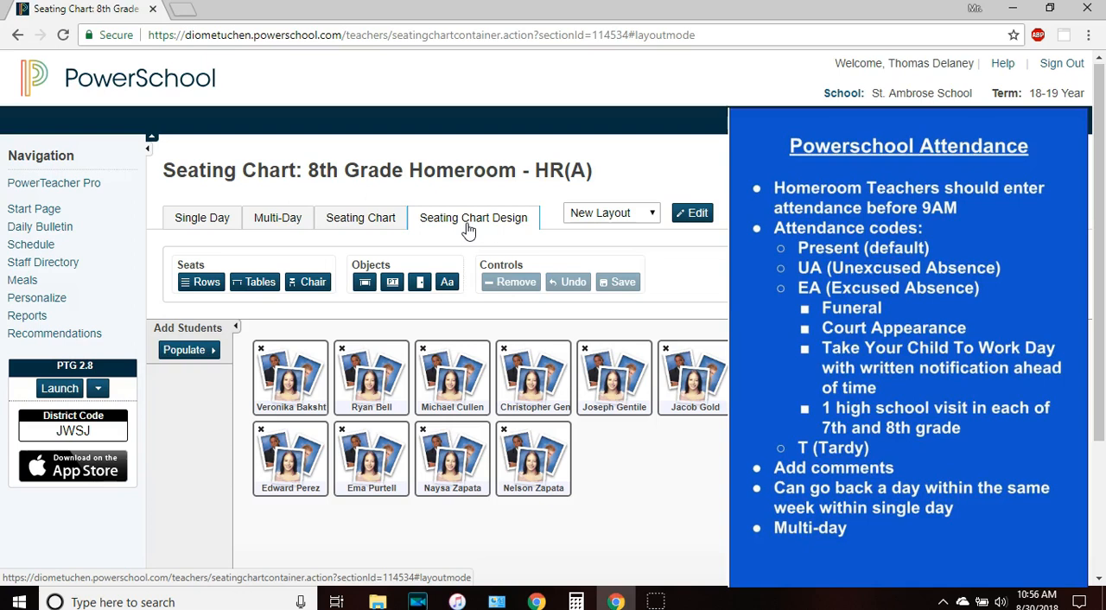
pyautogui.click(199, 221)
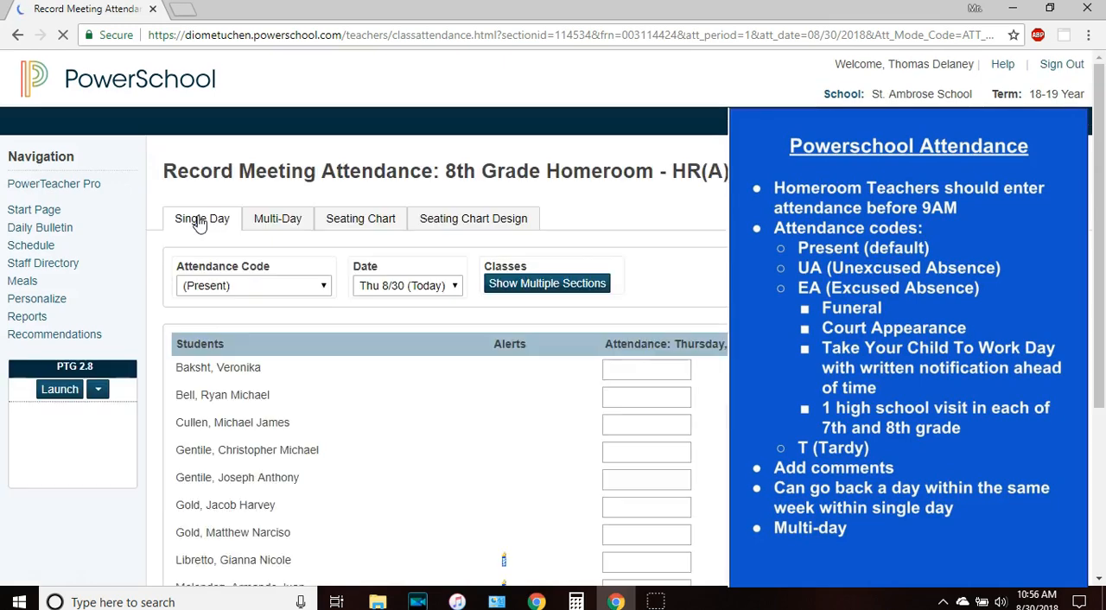
# Switch the attendance code through UA (Unexcused Absence), XA (Excused Absence) and ED (Early Dismissed), ending on T (Tardy).
pyautogui.moveTo(1100, 224); pyautogui.dragTo(1103, 342)
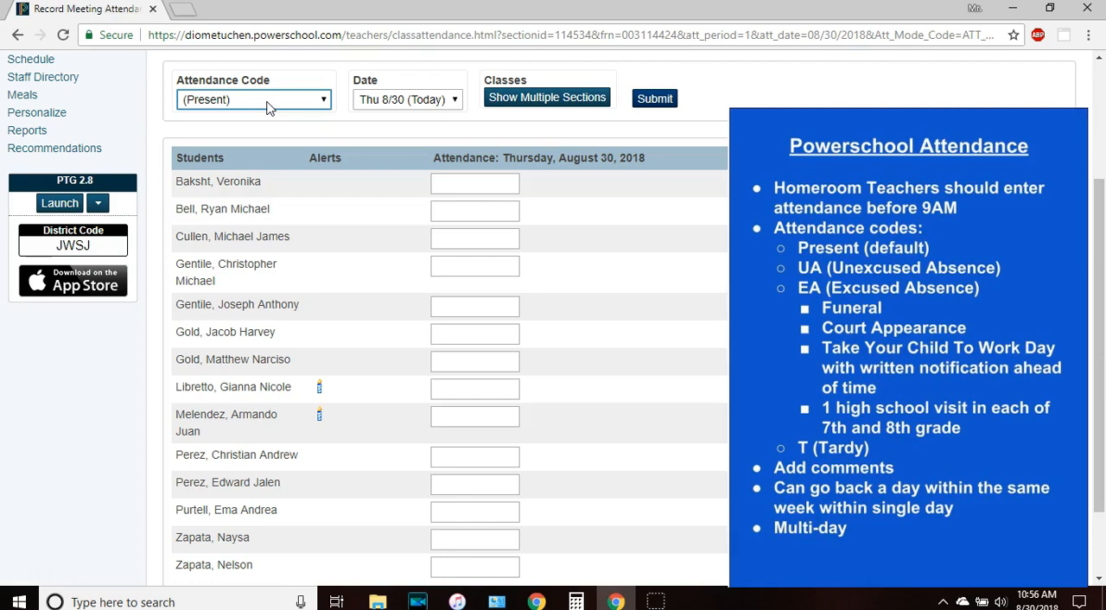
pyautogui.click(320, 98)
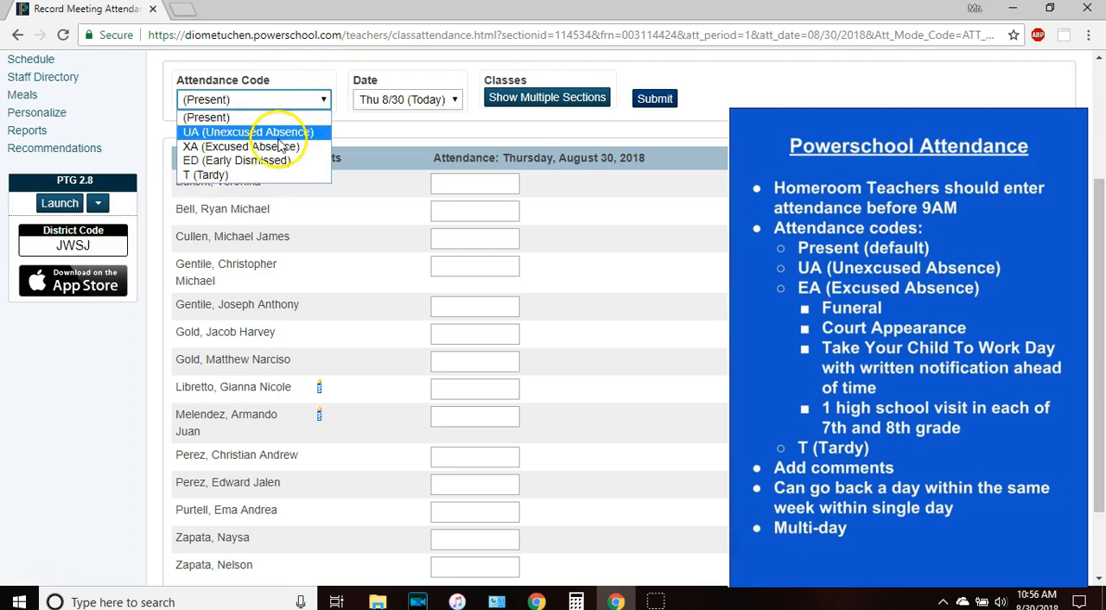
pyautogui.click(278, 134)
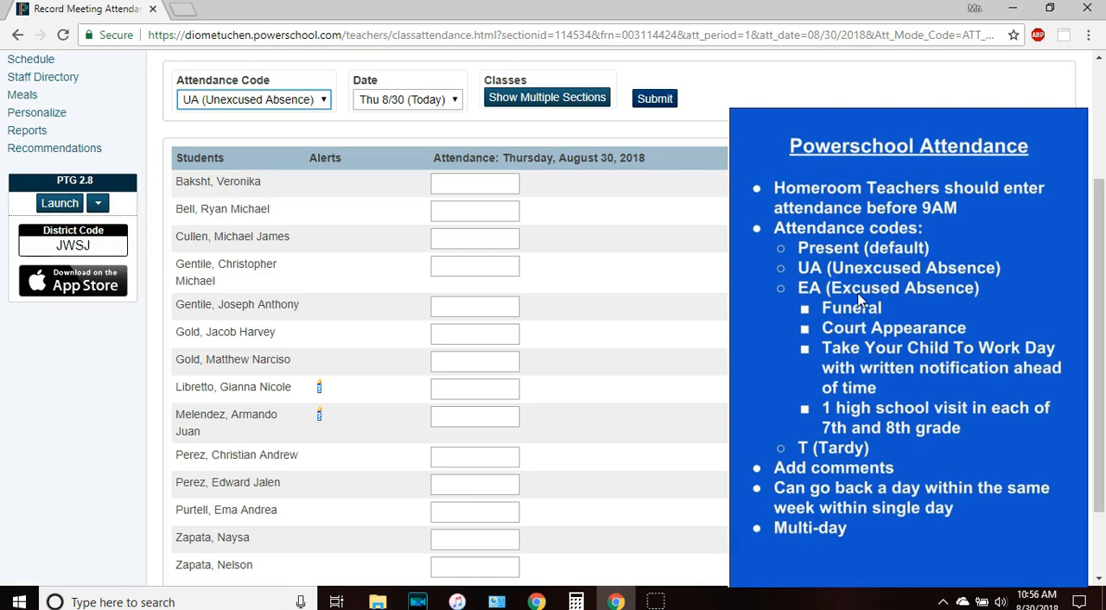
pyautogui.click(323, 101)
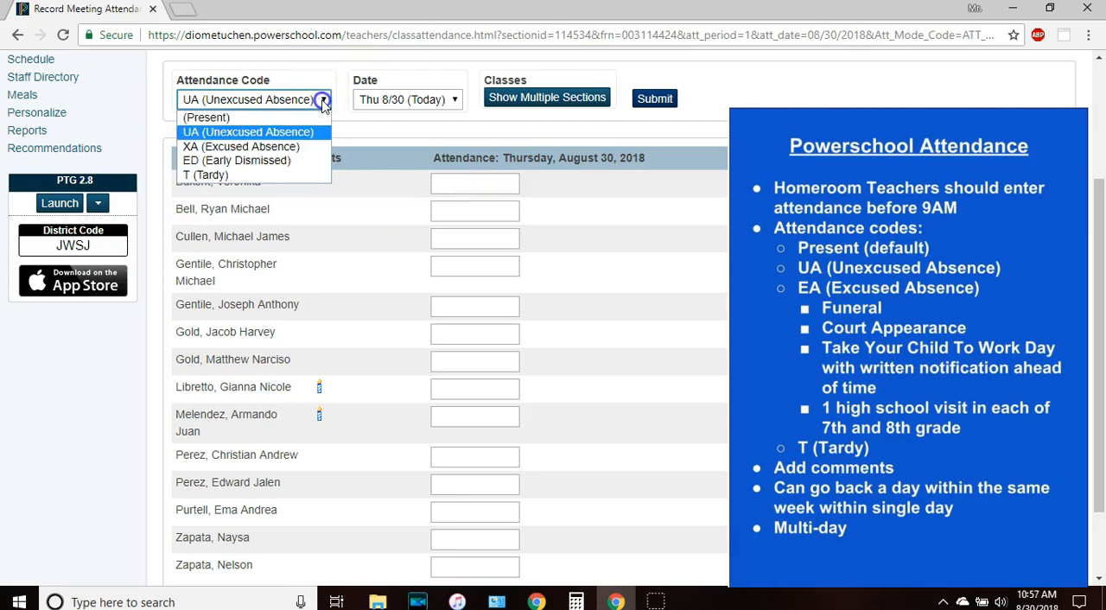
pyautogui.click(299, 146)
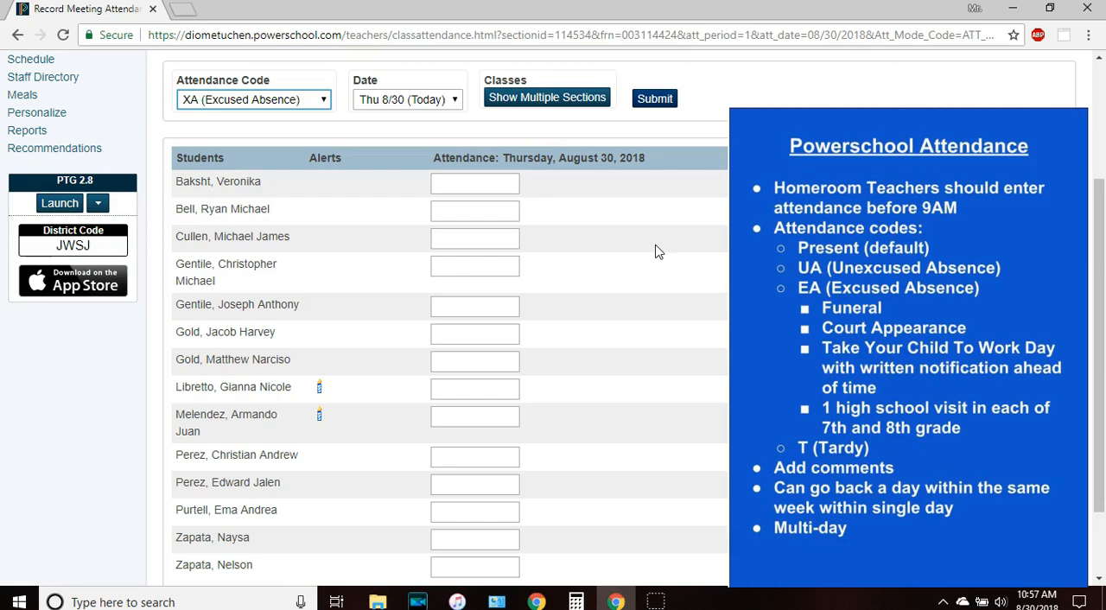
pyautogui.click(296, 97)
pyautogui.click(294, 162)
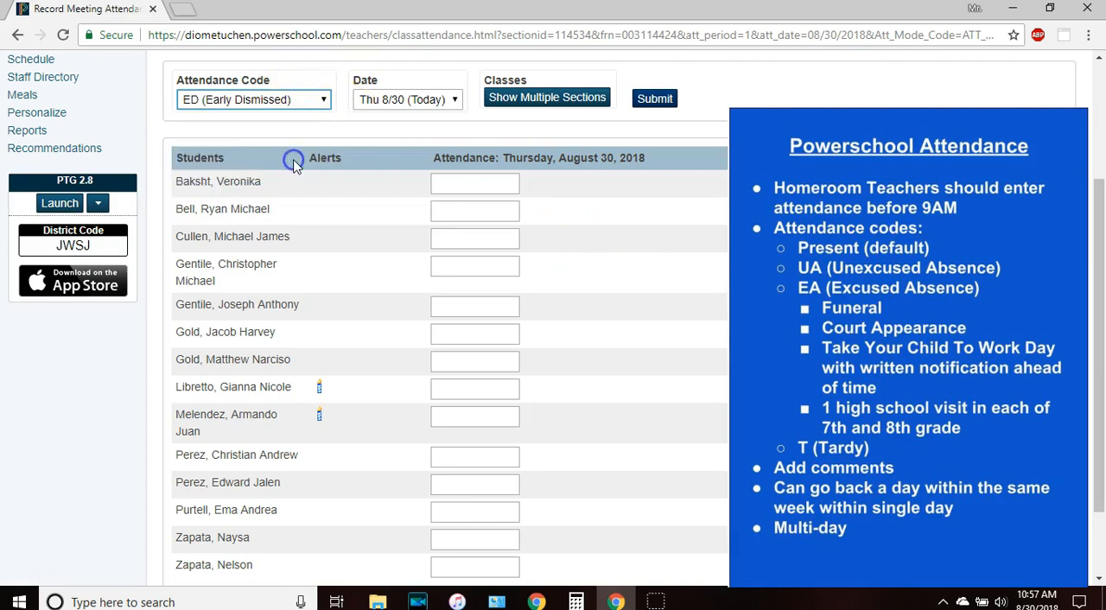
pyautogui.click(320, 100)
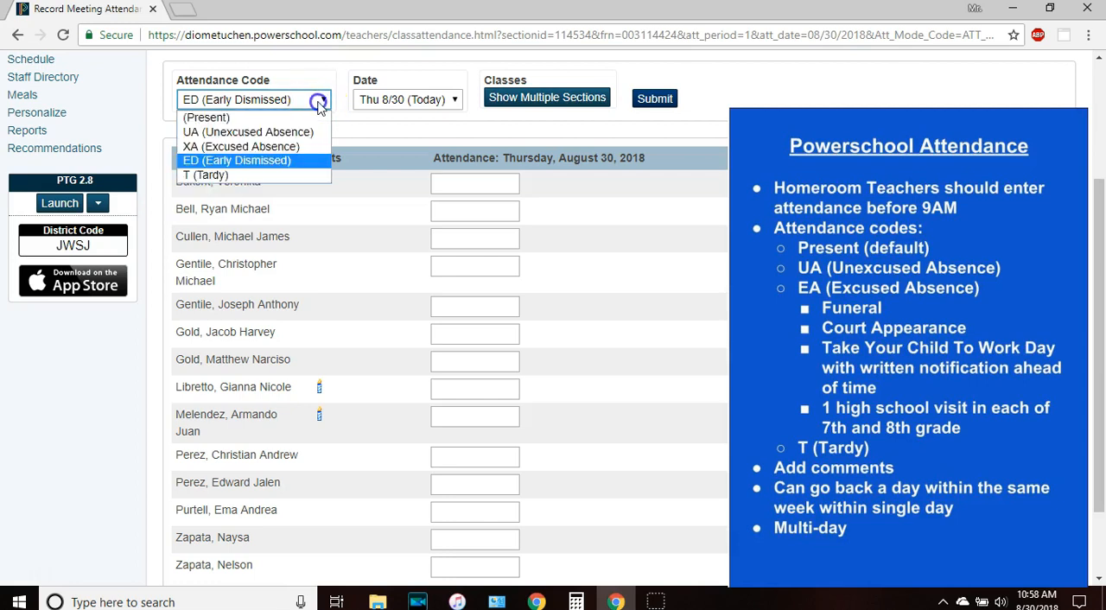
pyautogui.click(285, 175)
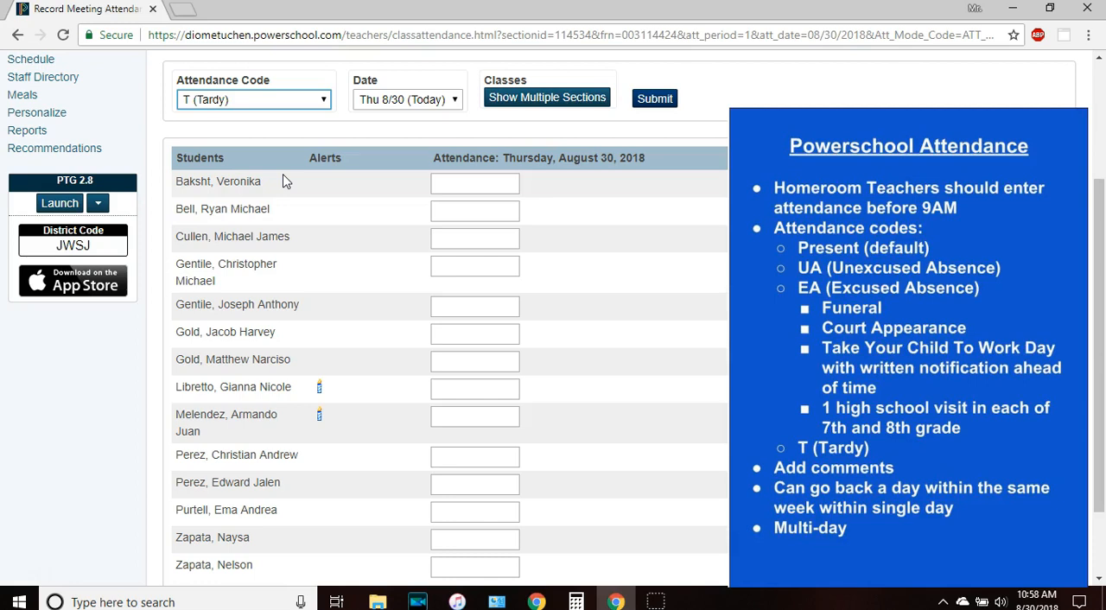
# Apply the T (Tardy) code to the first four students in the homeroom list.
pyautogui.click(469, 184)
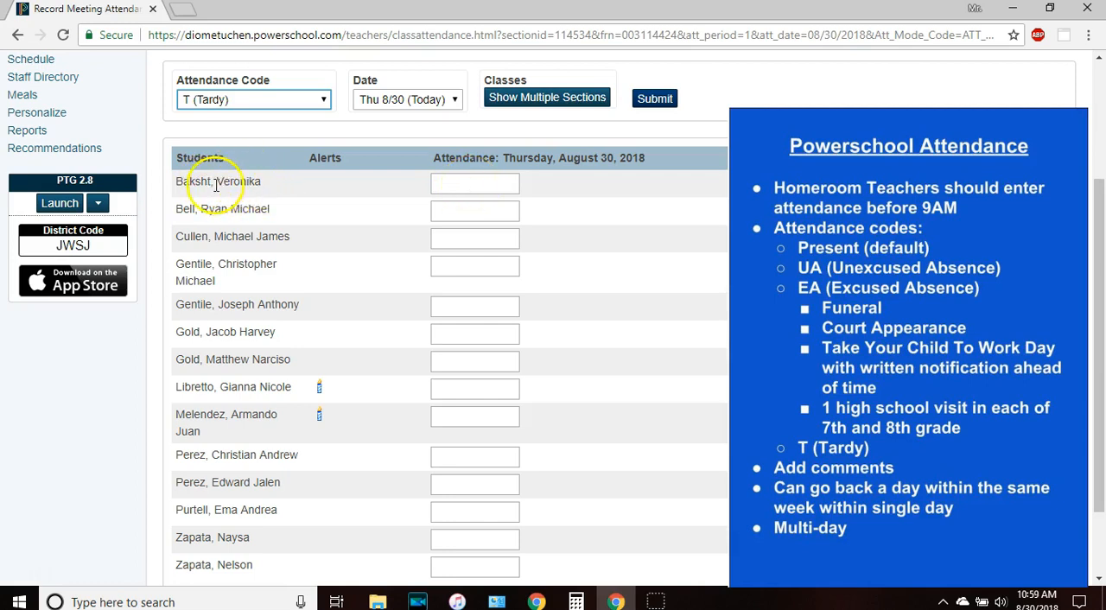
pyautogui.click(467, 180)
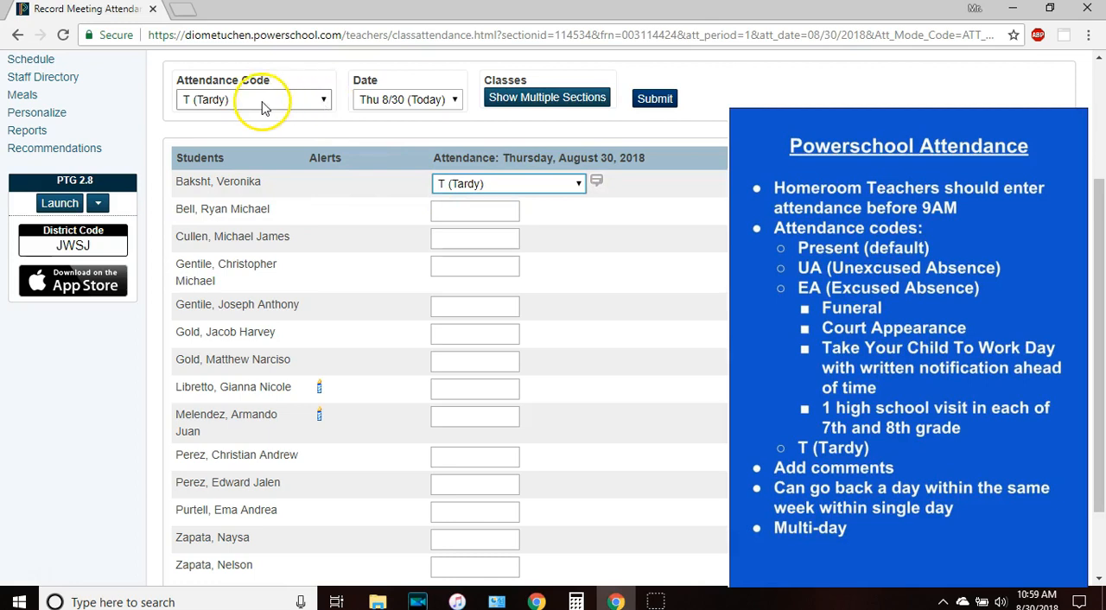
pyautogui.click(449, 222)
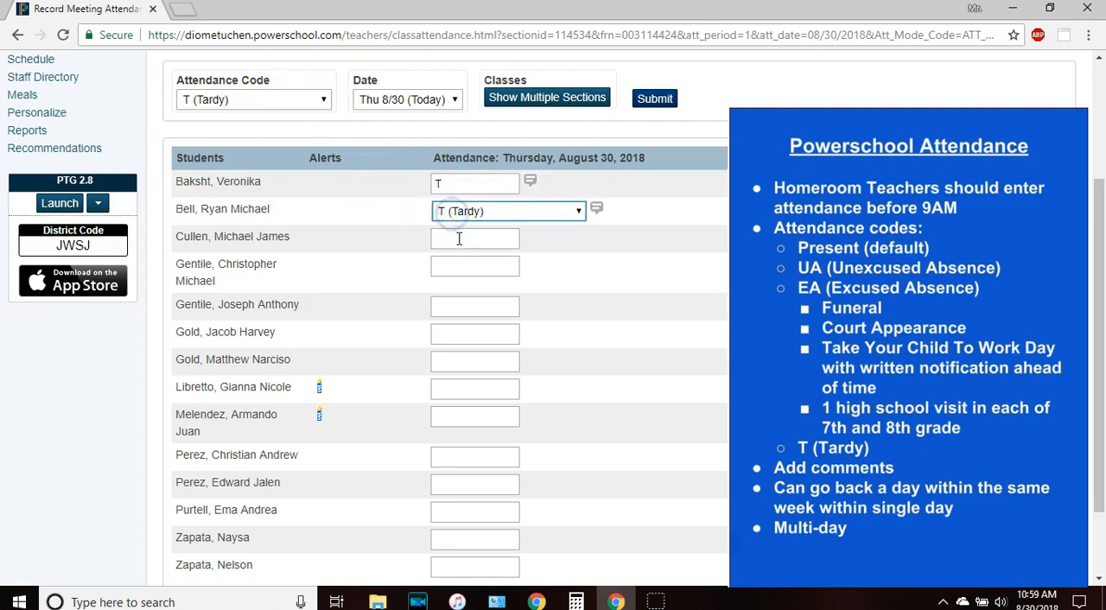
pyautogui.click(458, 239)
pyautogui.click(462, 269)
# Reset the first four students to (Present) and set the general attendance code back to (Present).
pyautogui.click(499, 183)
pyautogui.click(579, 184)
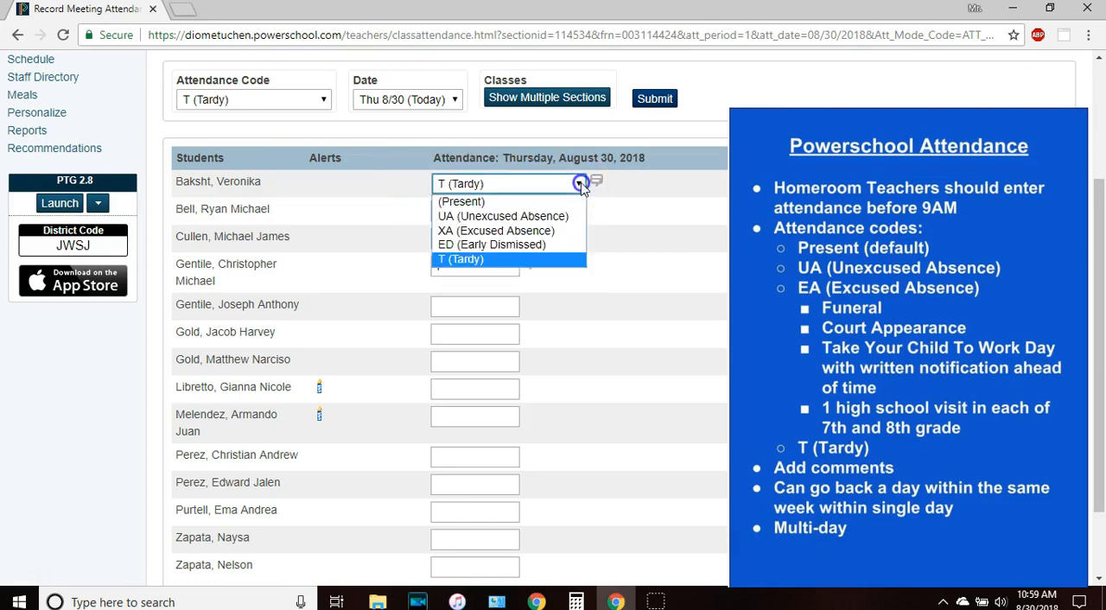
pyautogui.click(517, 203)
pyautogui.click(512, 213)
pyautogui.click(501, 214)
pyautogui.click(490, 226)
pyautogui.click(488, 239)
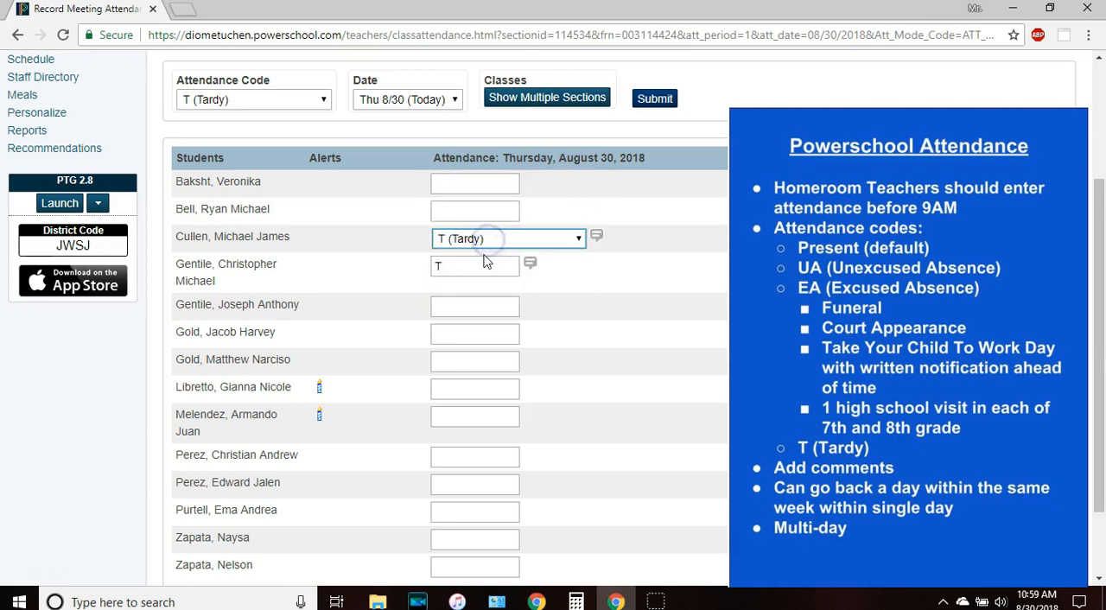
pyautogui.click(447, 238)
pyautogui.click(449, 258)
pyautogui.click(447, 269)
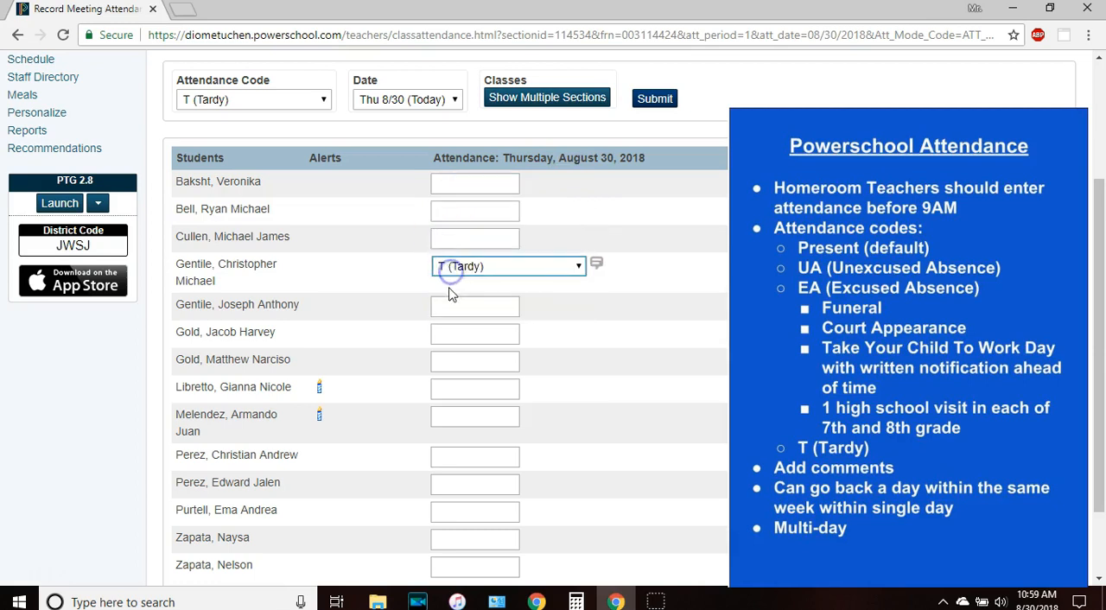
pyautogui.click(439, 267)
pyautogui.click(447, 285)
pyautogui.click(316, 99)
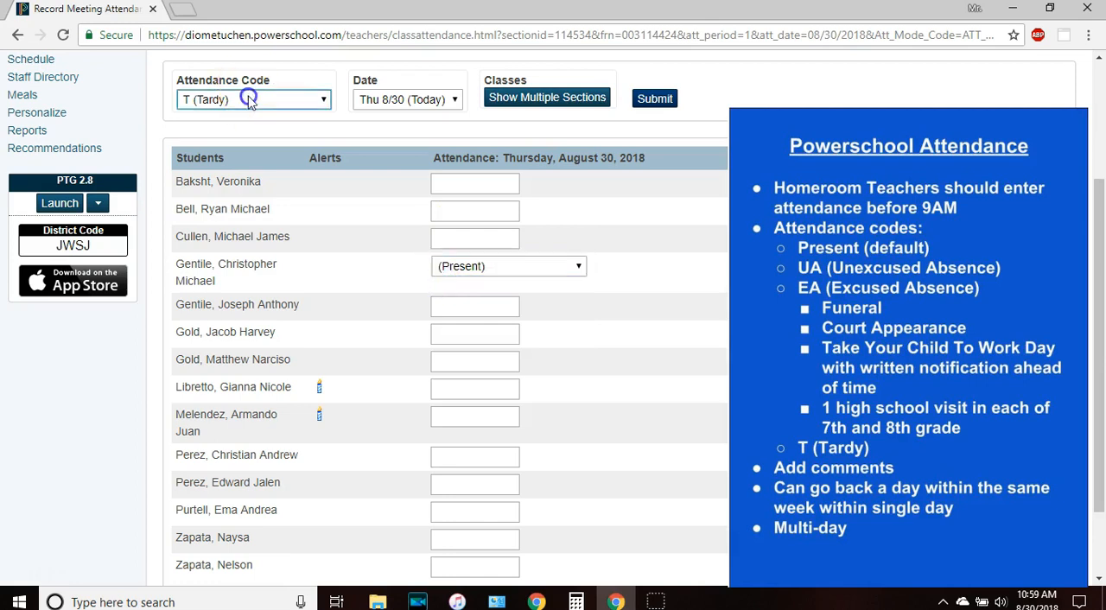
pyautogui.click(227, 118)
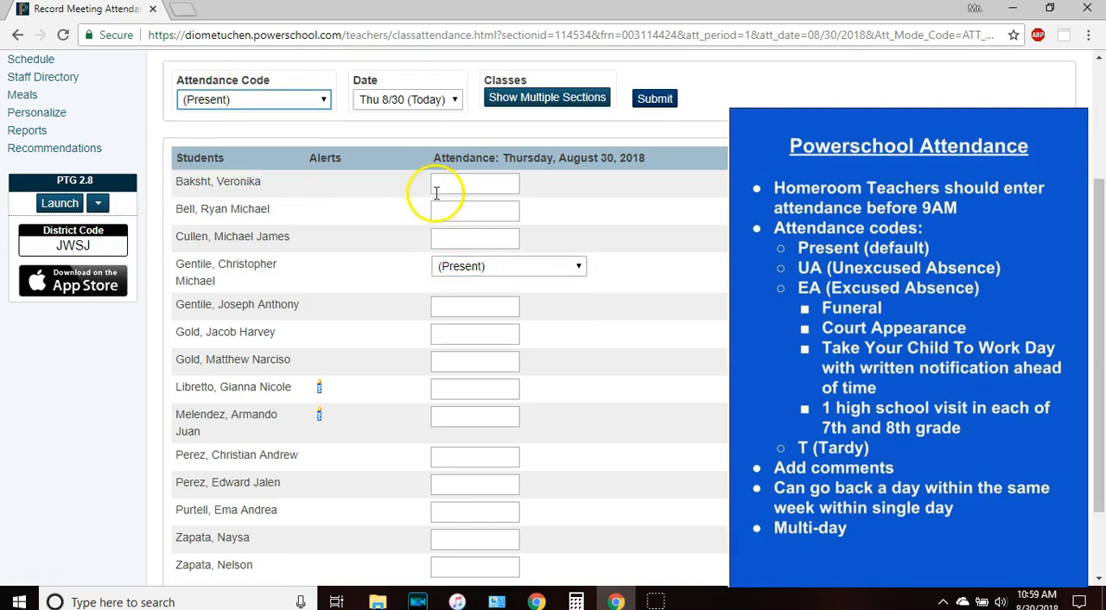
# Mark the first listed student as UA (Unexcused Absence) and the second as T (Tardy).
pyautogui.click(474, 180)
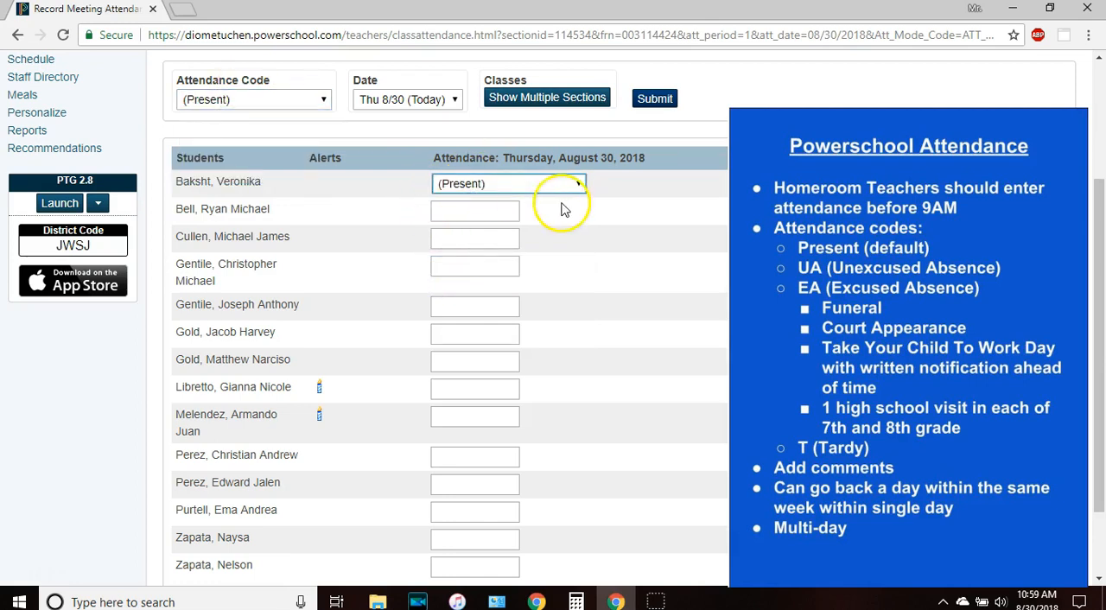
pyautogui.click(579, 183)
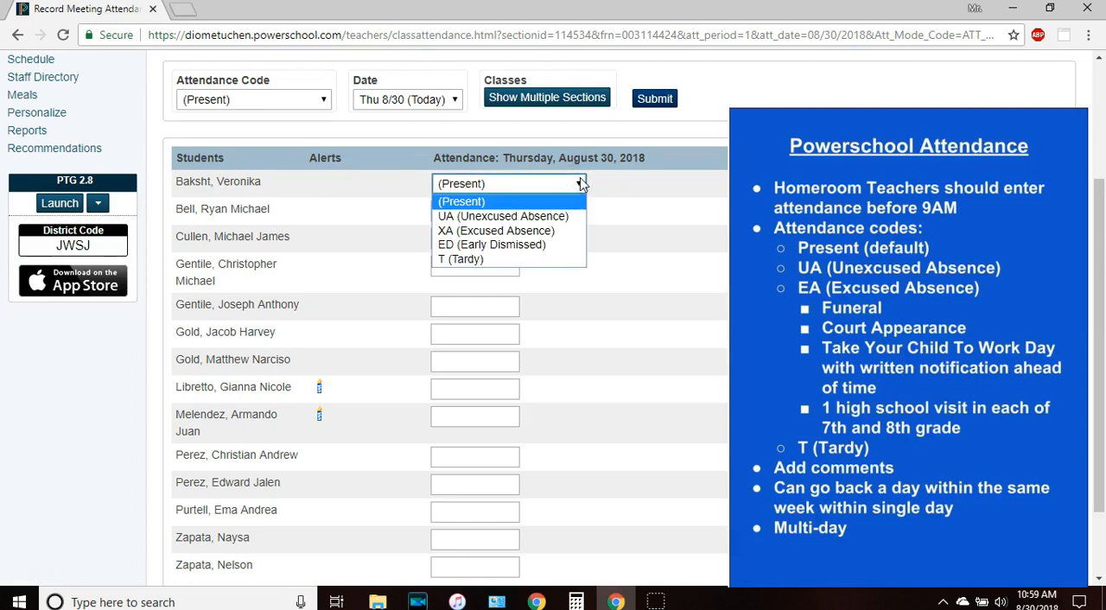
pyautogui.click(473, 221)
pyautogui.click(472, 213)
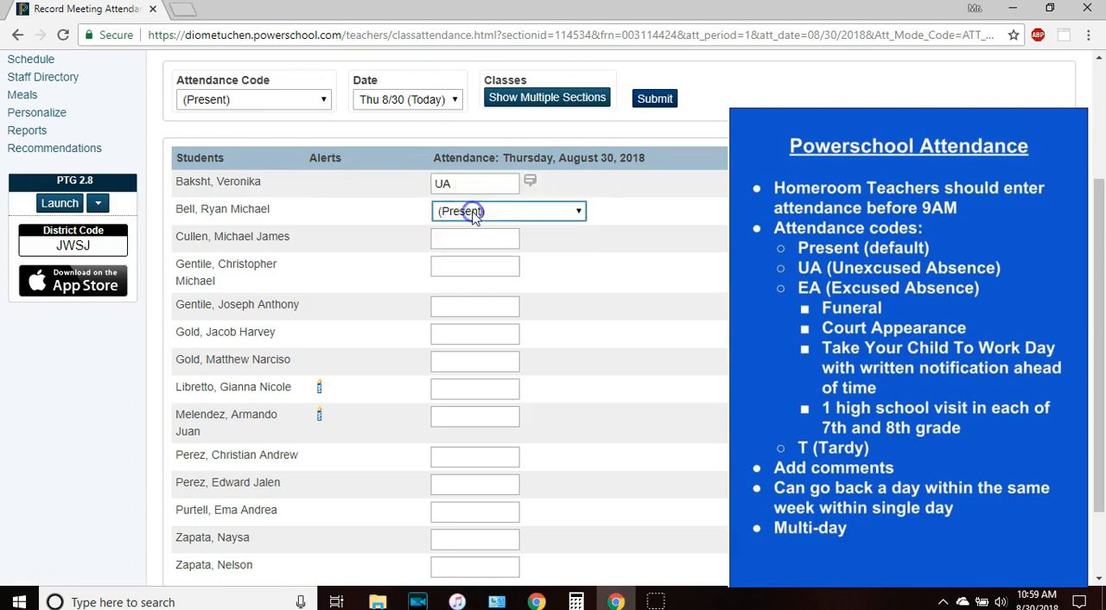
pyautogui.click(560, 216)
pyautogui.click(488, 288)
# Mark the third listed student as ED (Early Dismissed).
pyautogui.click(470, 245)
pyautogui.click(456, 240)
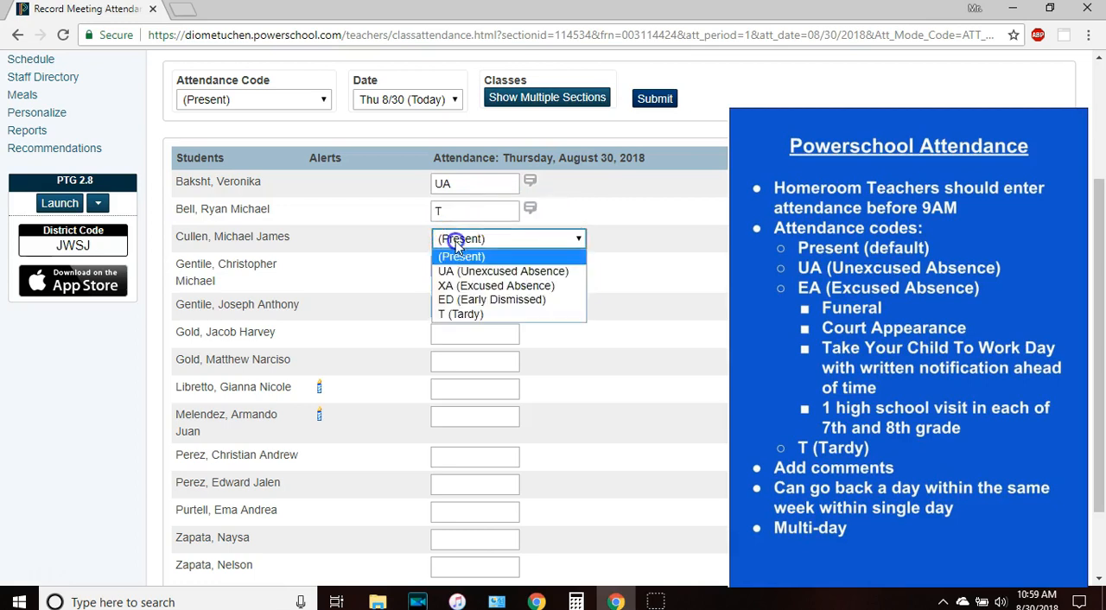
pyautogui.click(458, 300)
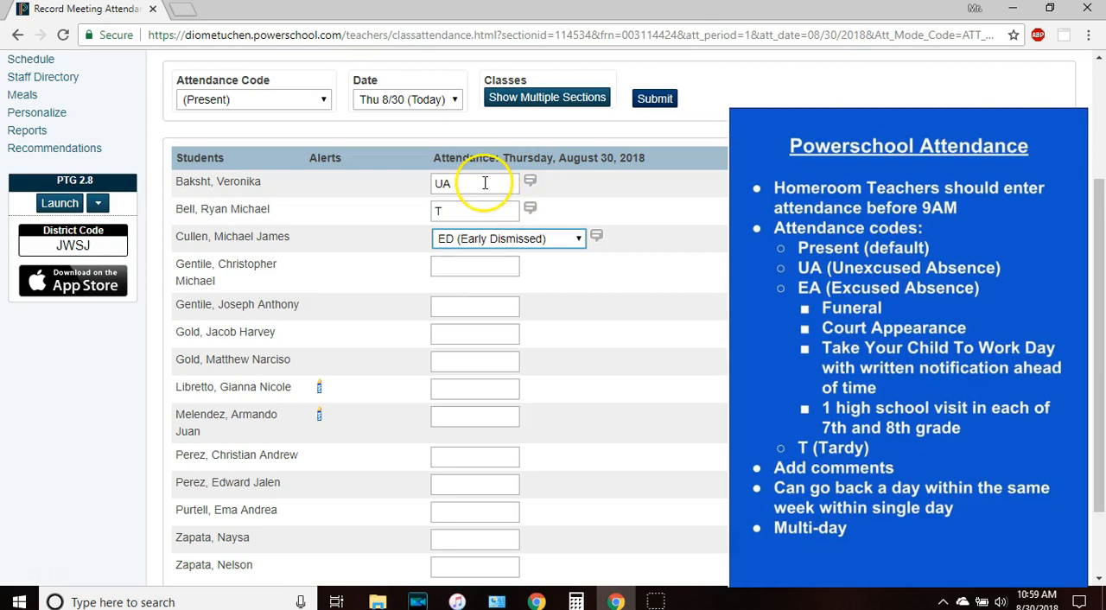
# Add the comment "take your child to work day" to the first listed student's attendance entry.
pyautogui.click(529, 183)
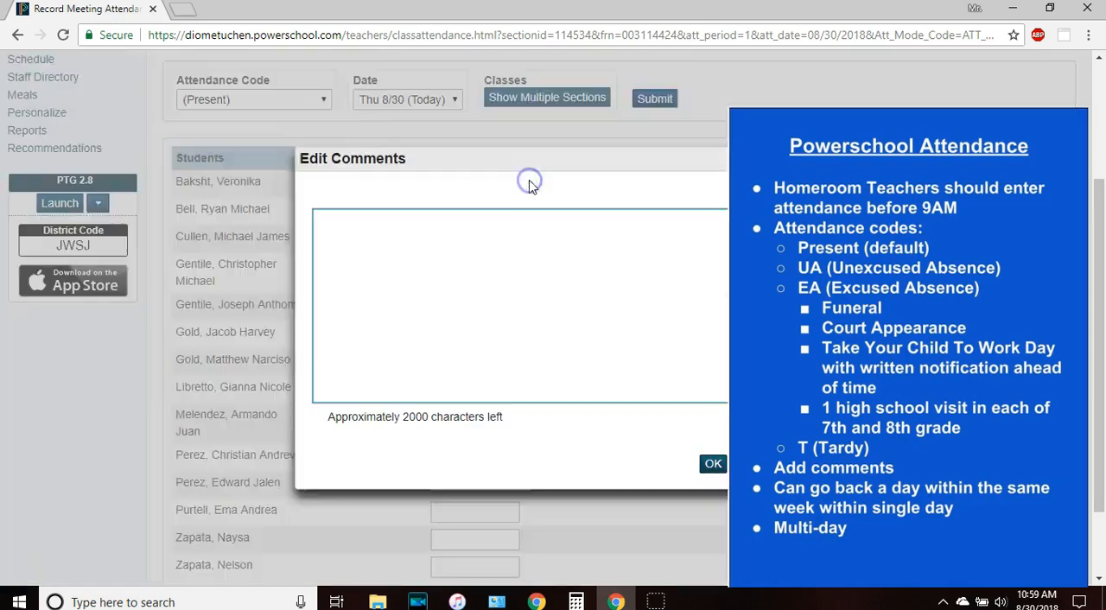
pyautogui.click(507, 245)
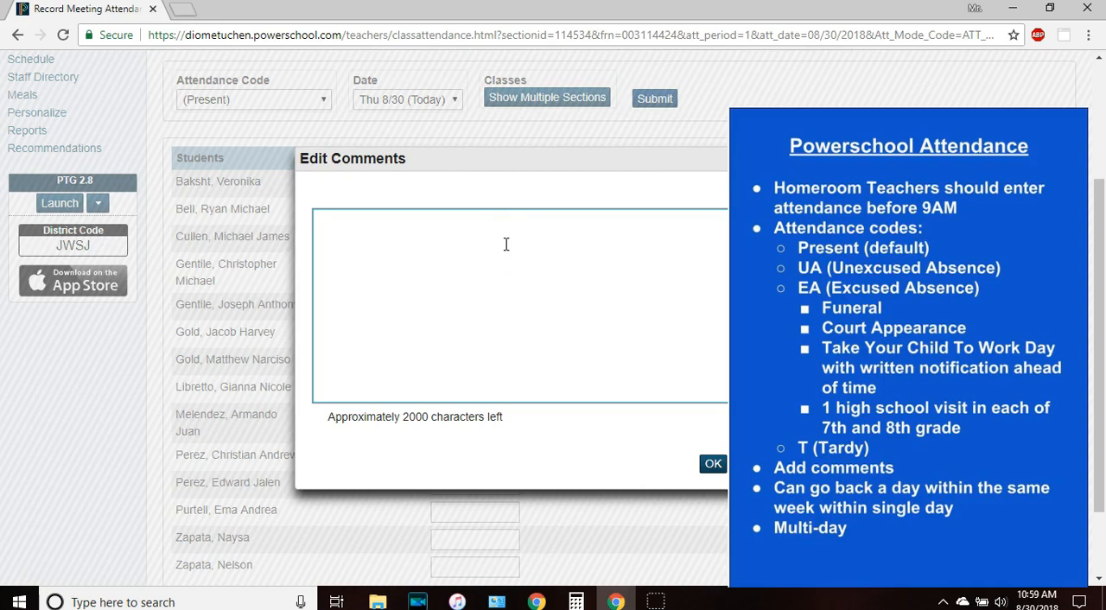
pyautogui.click(505, 244)
pyautogui.write('take your child to work day')
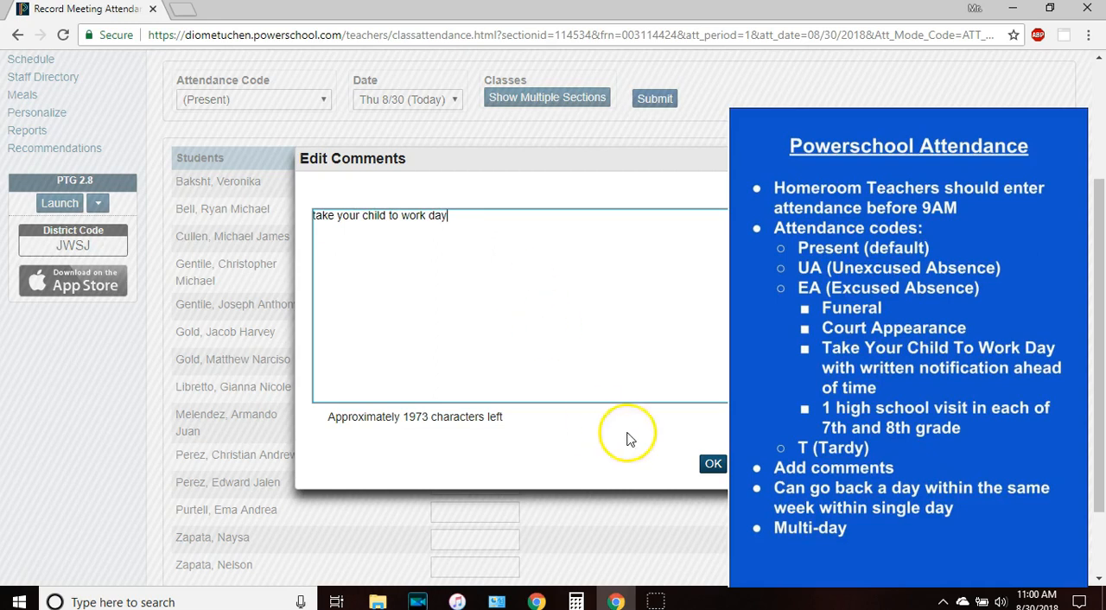
pyautogui.click(713, 462)
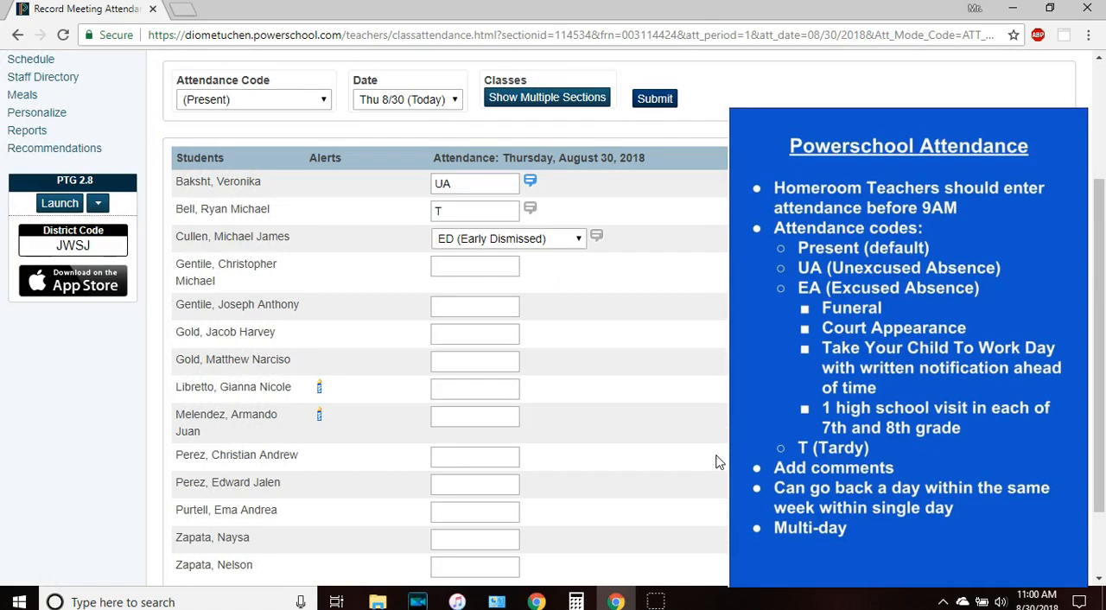
# Add the comment "dentist appt" to the second listed student's tardy entry and submit the homeroom attendance.
pyautogui.click(529, 209)
pyautogui.write('dentist ')
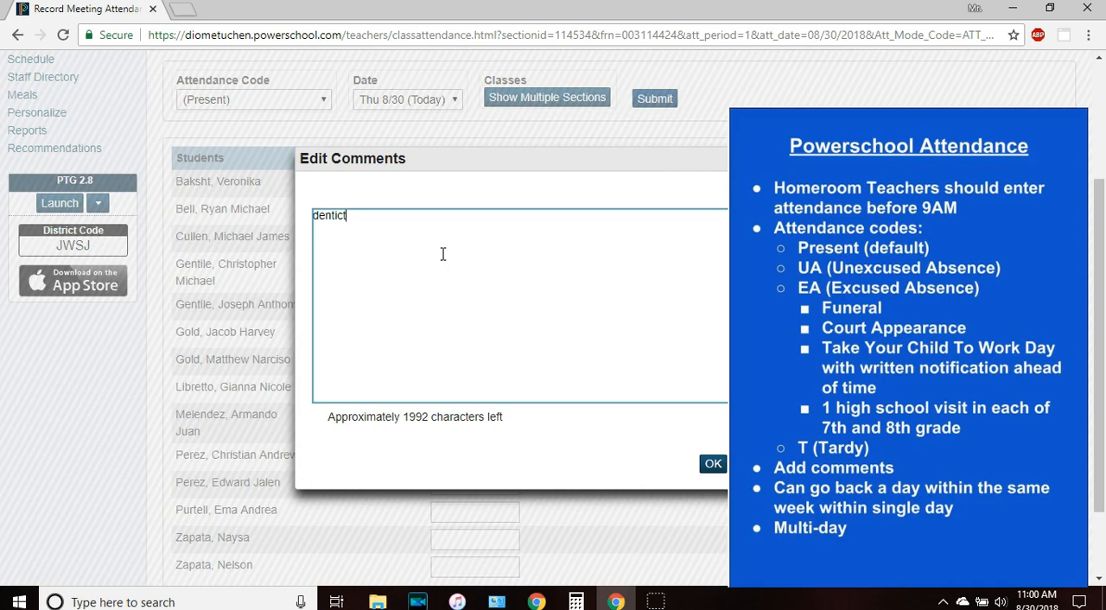
pyautogui.write('appt')
pyautogui.click(713, 464)
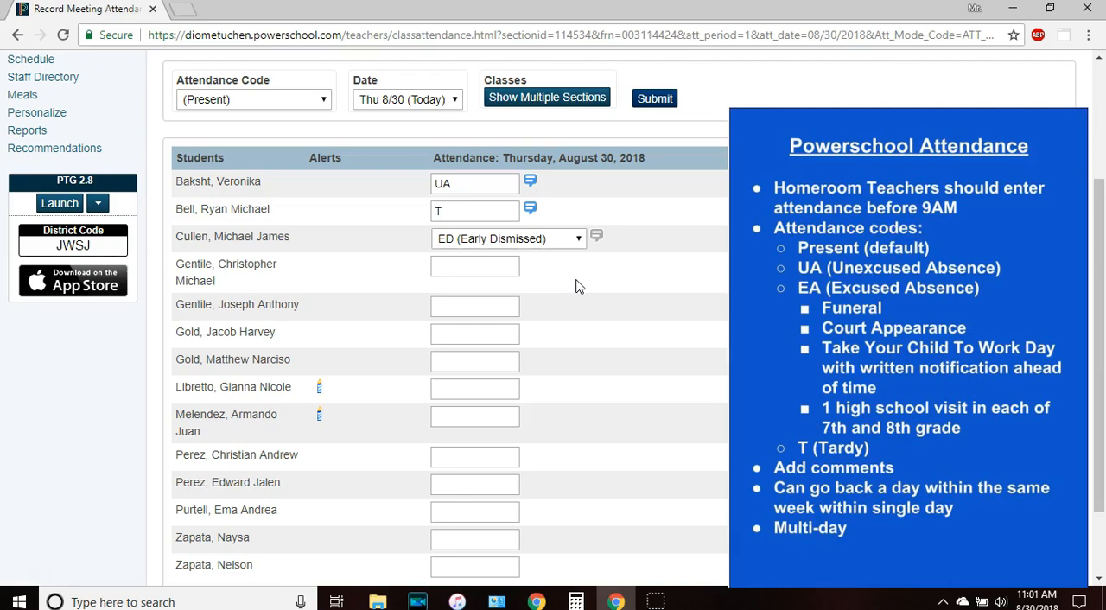
pyautogui.moveTo(1100, 221); pyautogui.dragTo(1100, 176)
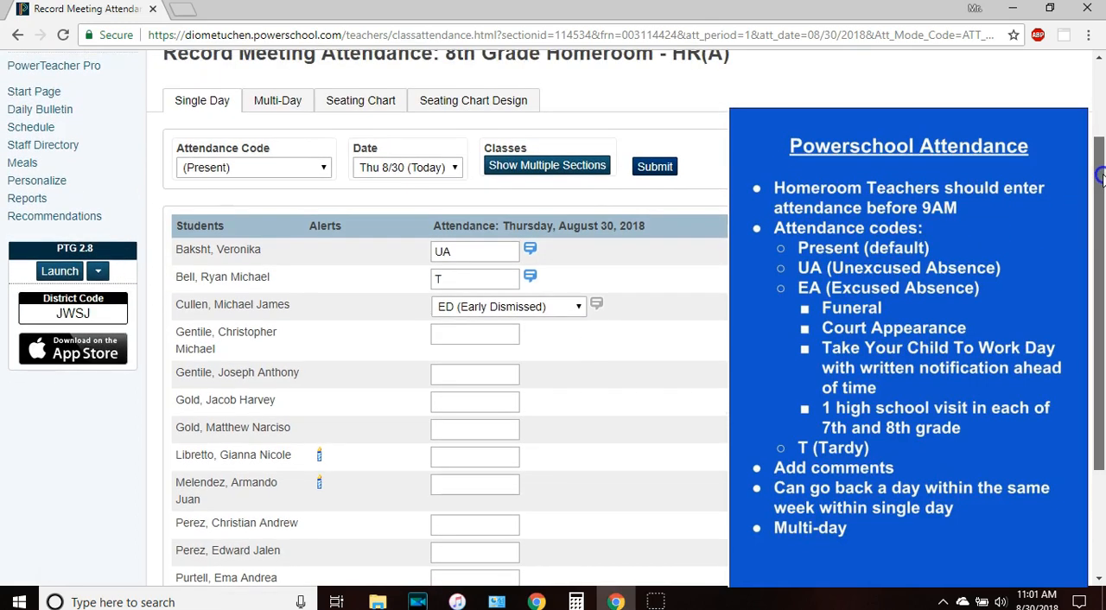
pyautogui.click(652, 167)
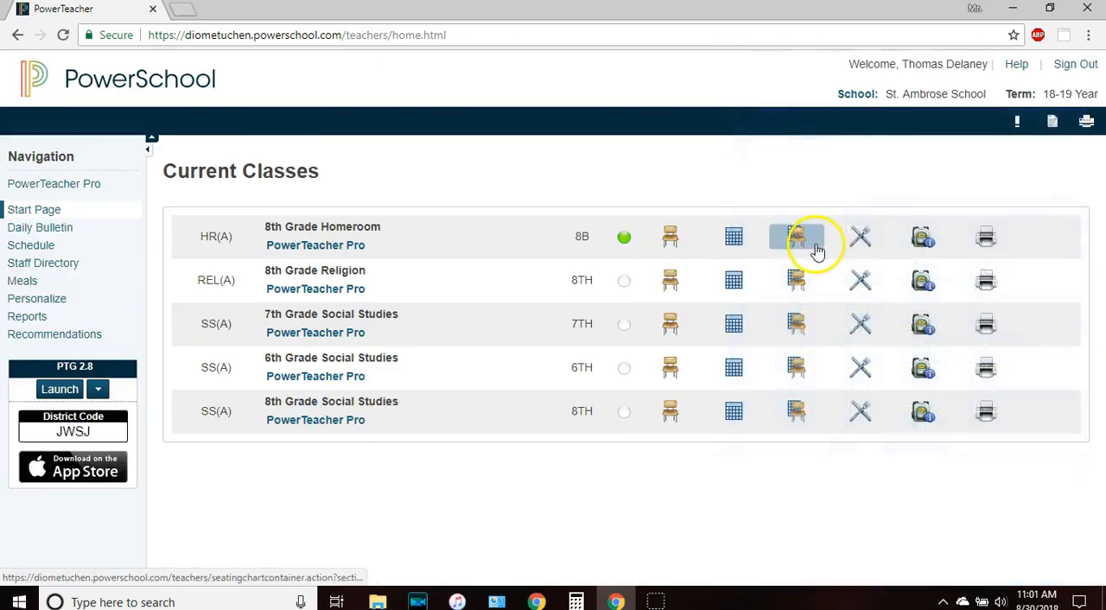
# Look up the first listed student's homeroom absence dates in the 8th Grade Homeroom student information, and return to the class list.
pyautogui.click(923, 241)
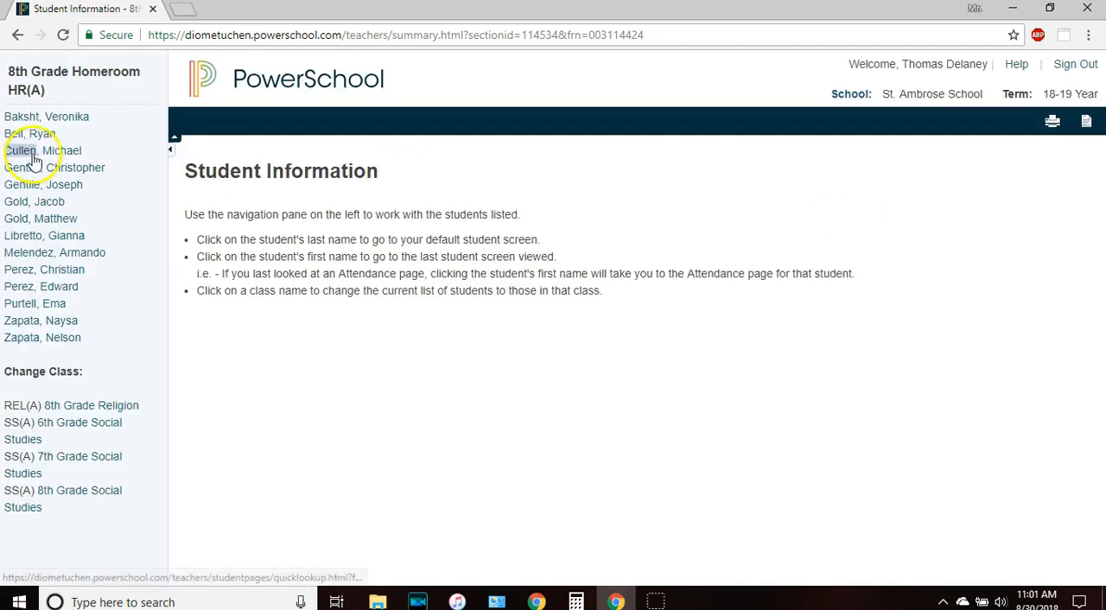
pyautogui.click(69, 116)
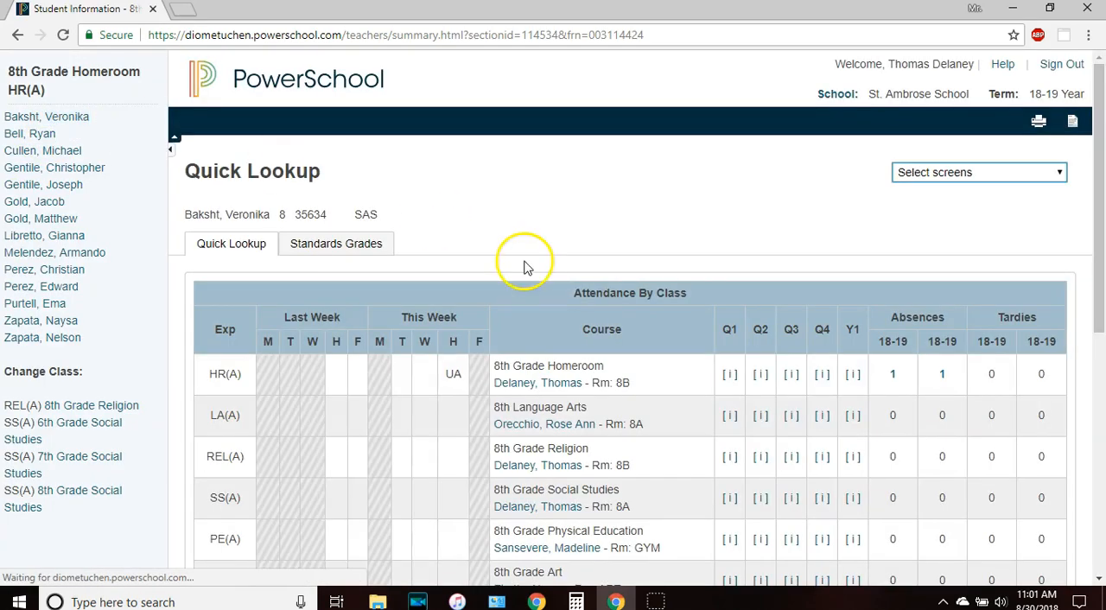
pyautogui.moveTo(1096, 197); pyautogui.dragTo(1103, 296)
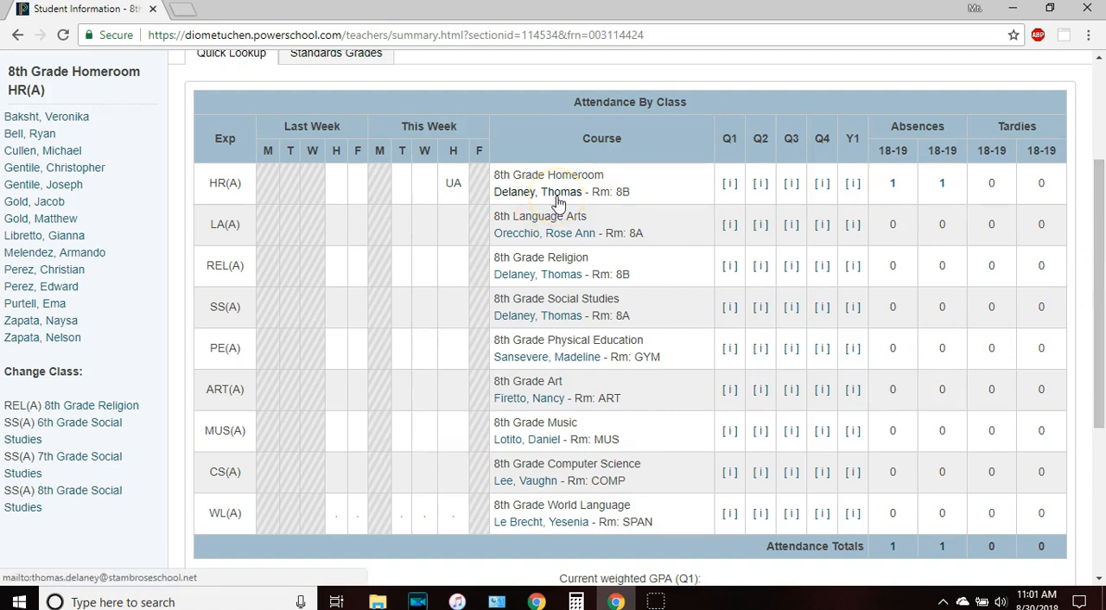
pyautogui.click(892, 186)
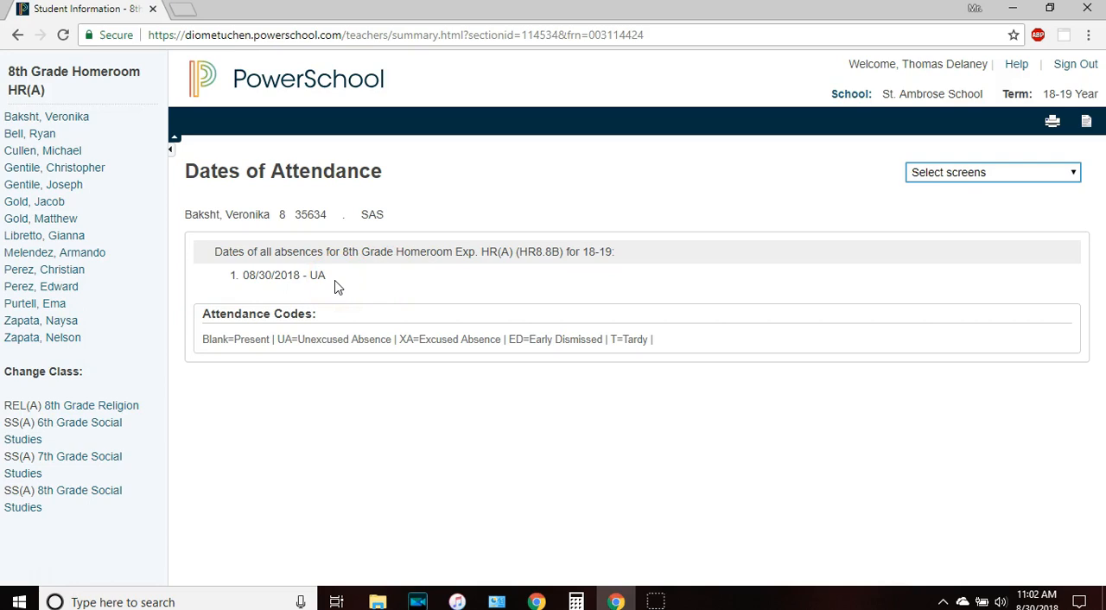
pyautogui.click(293, 97)
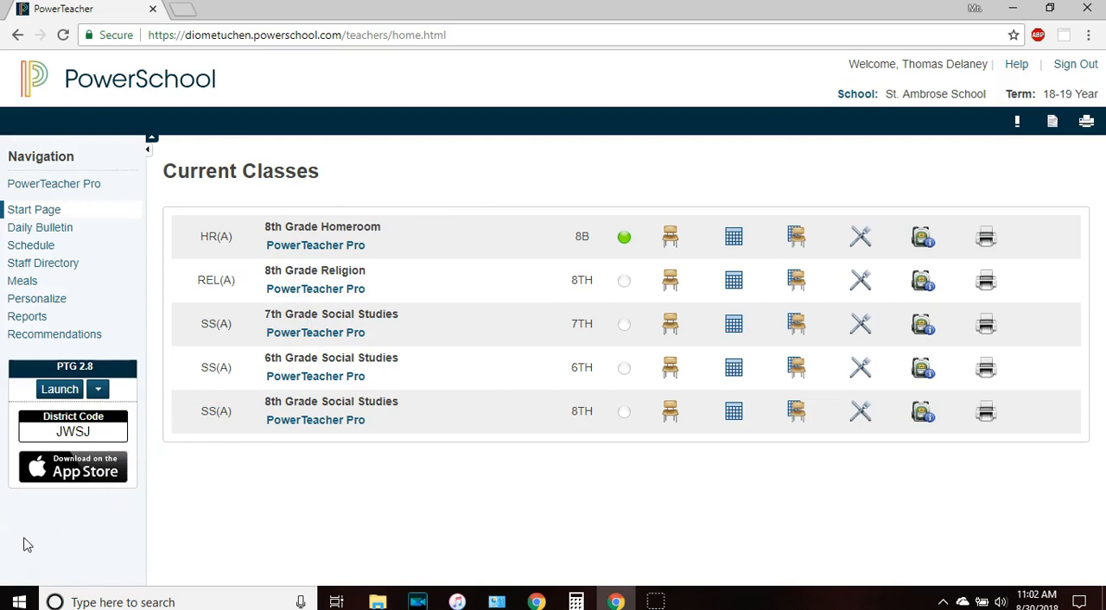
pyautogui.click(34, 571)
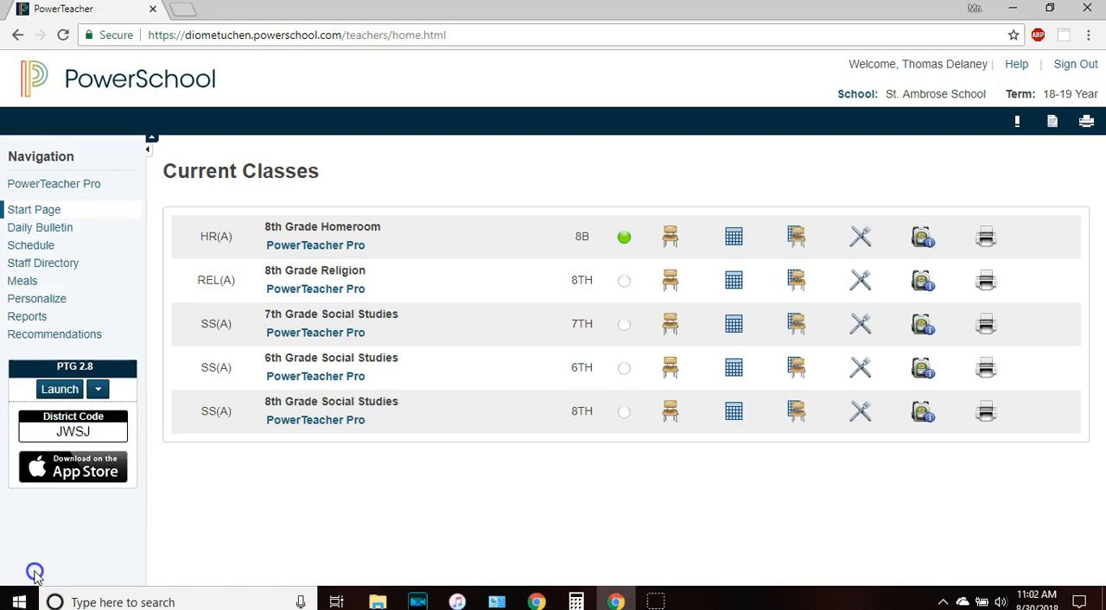